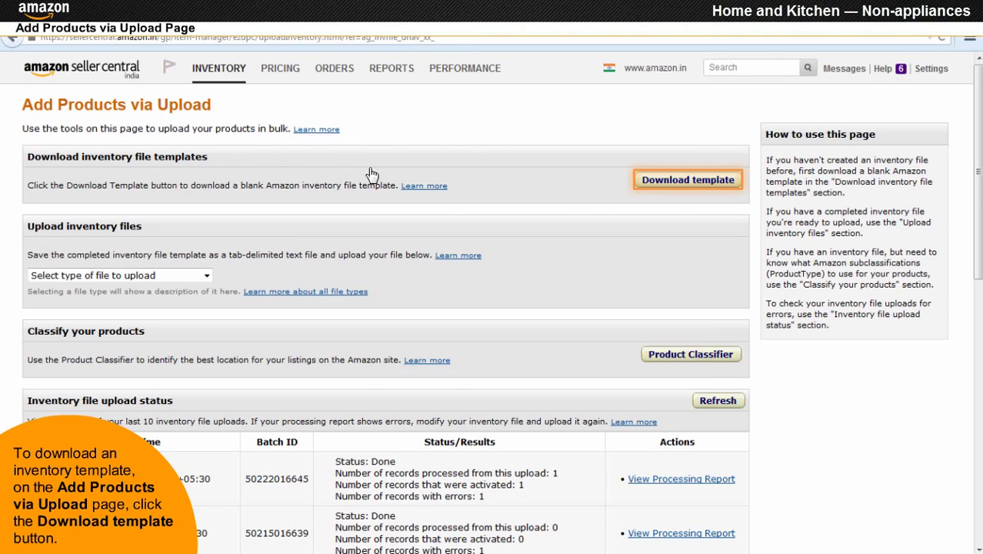
Step: Download the Home and Kitchen - Other flat file template from the Inventory File Templates page and open it in Microsoft Excel
{"action": "left_click", "coordinate": [688, 181]}
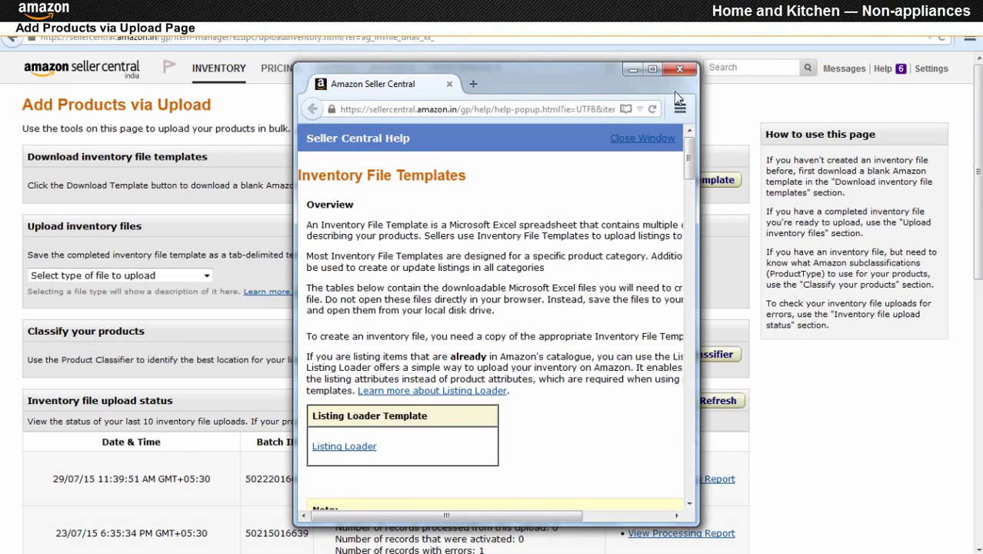
{"action": "left_click", "coordinate": [652, 71]}
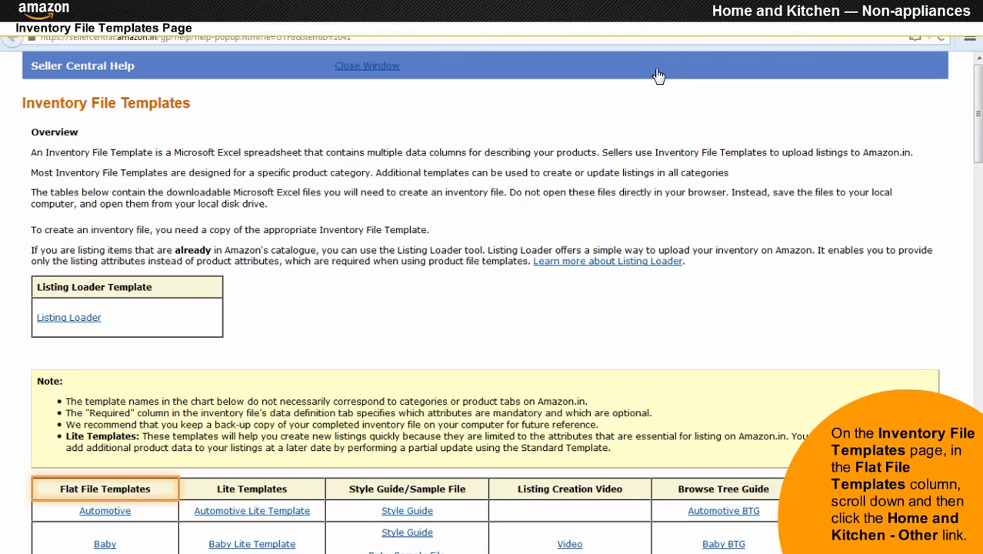
{"action": "scroll", "coordinate": [658, 75], "scroll_direction": "down", "scroll_amount": 10}
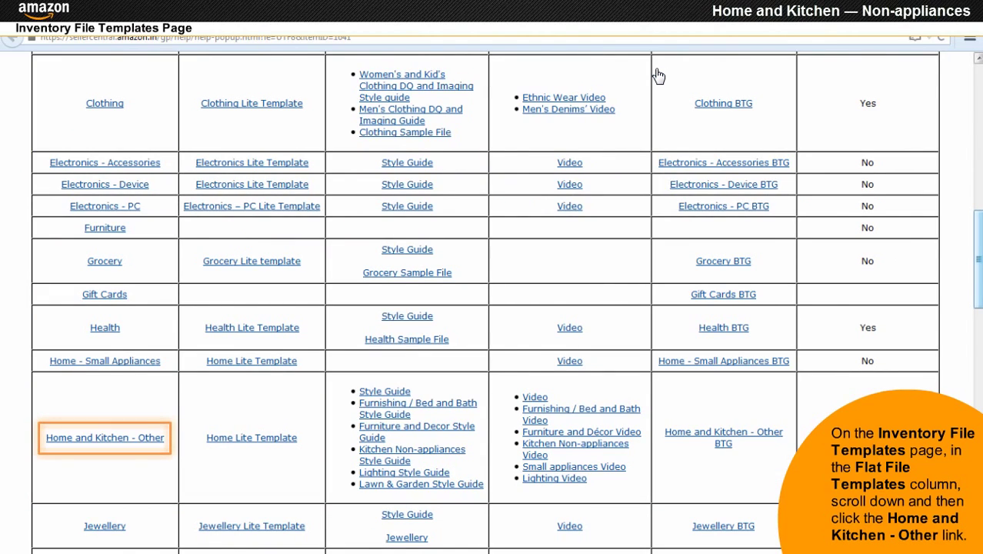
{"action": "left_click", "coordinate": [100, 438]}
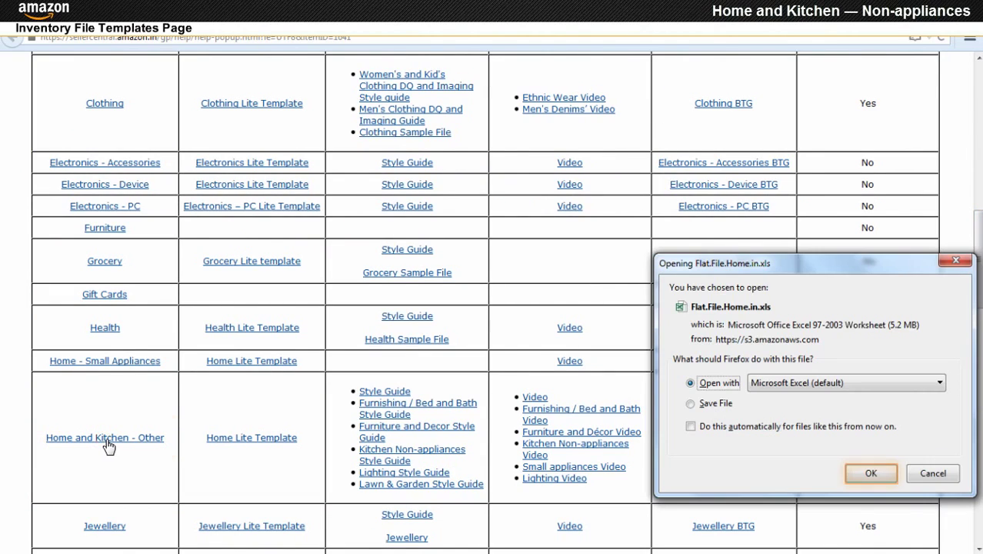
{"action": "left_click", "coordinate": [871, 473]}
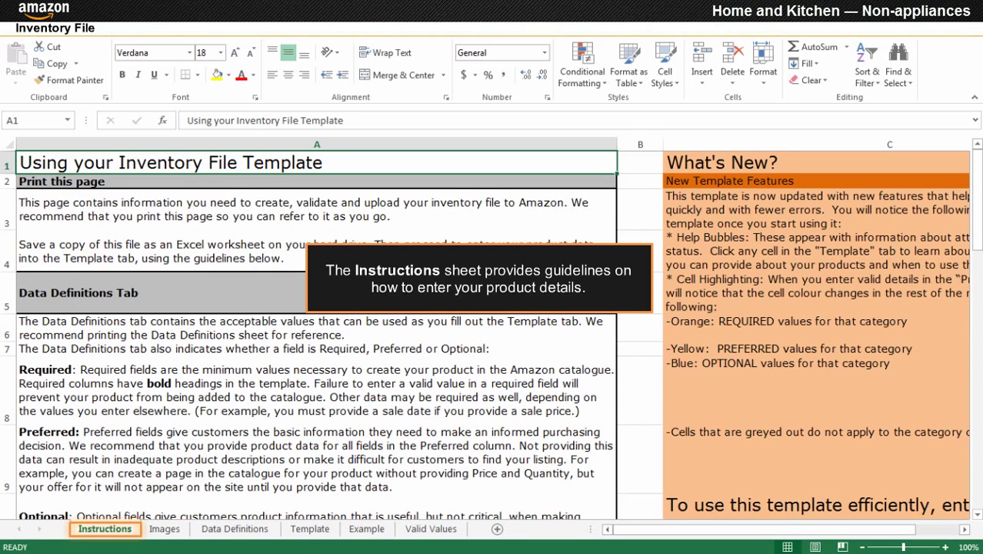
Step: Filter the Data Definitions sheet so that the Required? column lists only the Required fields
{"action": "key", "text": "ctrl+Page_Down"}
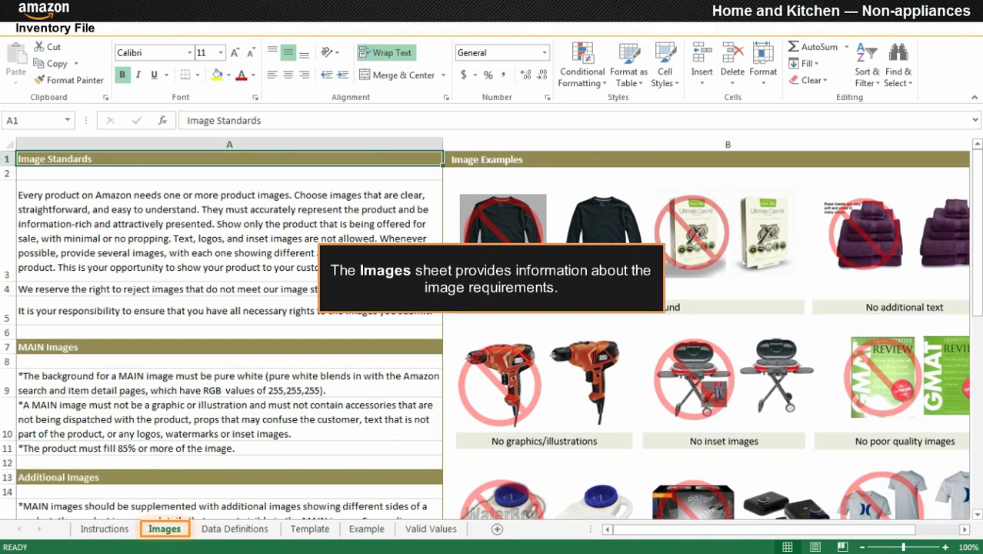
{"action": "key", "text": "ctrl+Page_Down"}
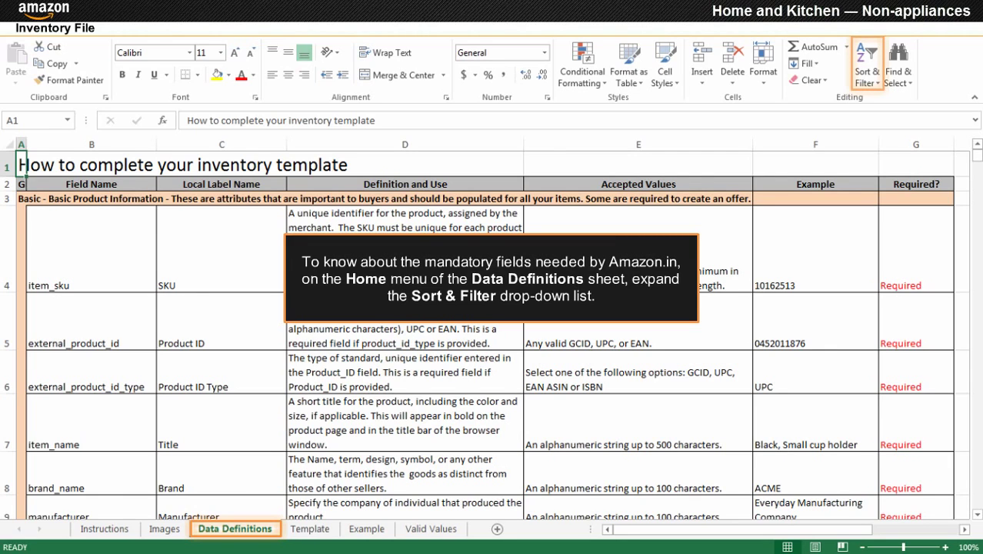
{"action": "left_click", "coordinate": [877, 82]}
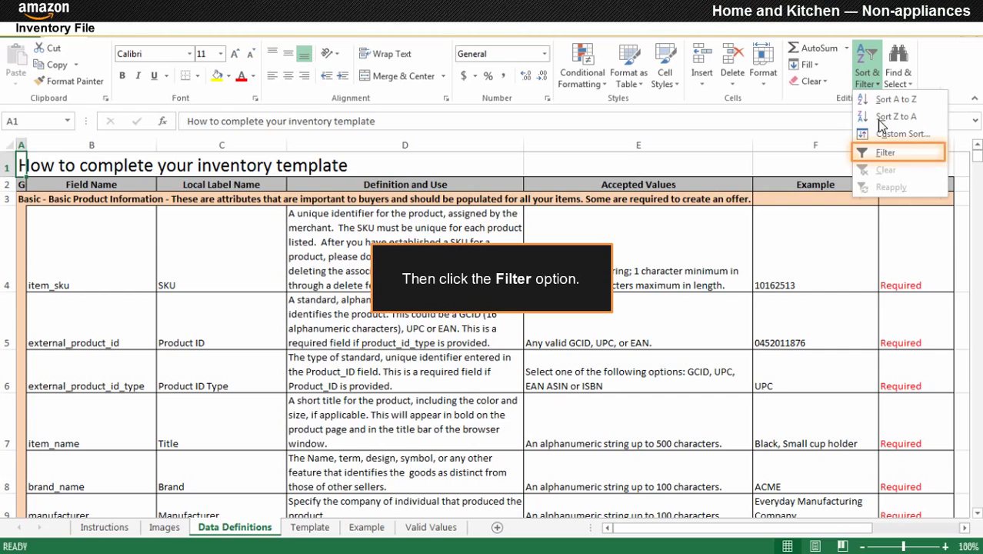
{"action": "left_click", "coordinate": [884, 153]}
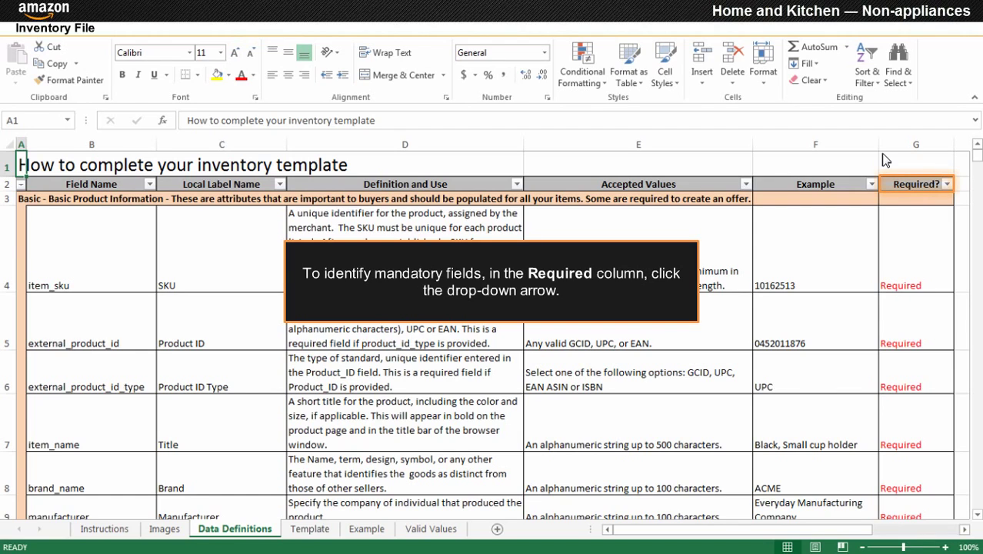
{"action": "left_click", "coordinate": [946, 184]}
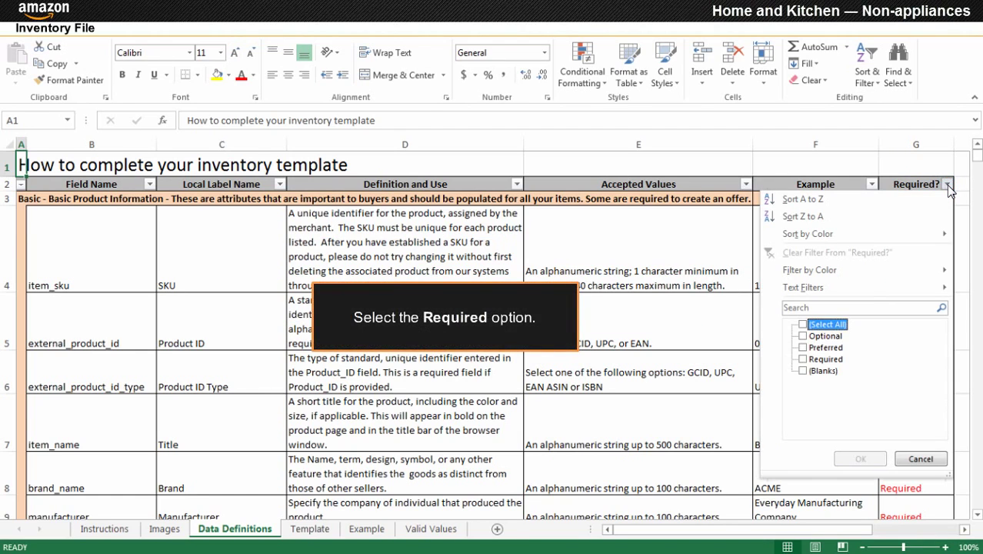
{"action": "left_click", "coordinate": [802, 359]}
{"action": "left_click", "coordinate": [860, 459]}
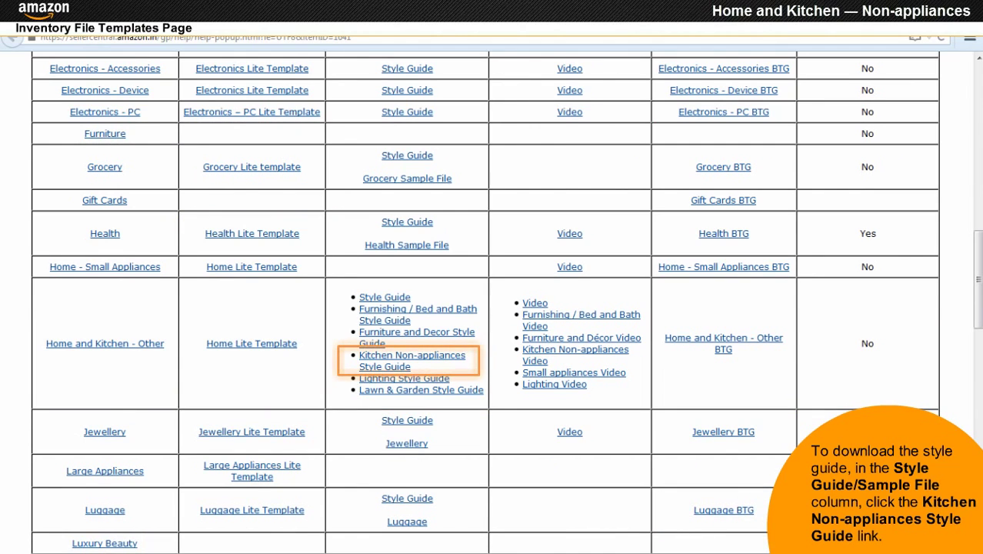
Step: In the browser, download the Kitchen Non-appliances Style Guide from the templates table and open it in Microsoft Word
{"action": "left_click", "coordinate": [410, 360]}
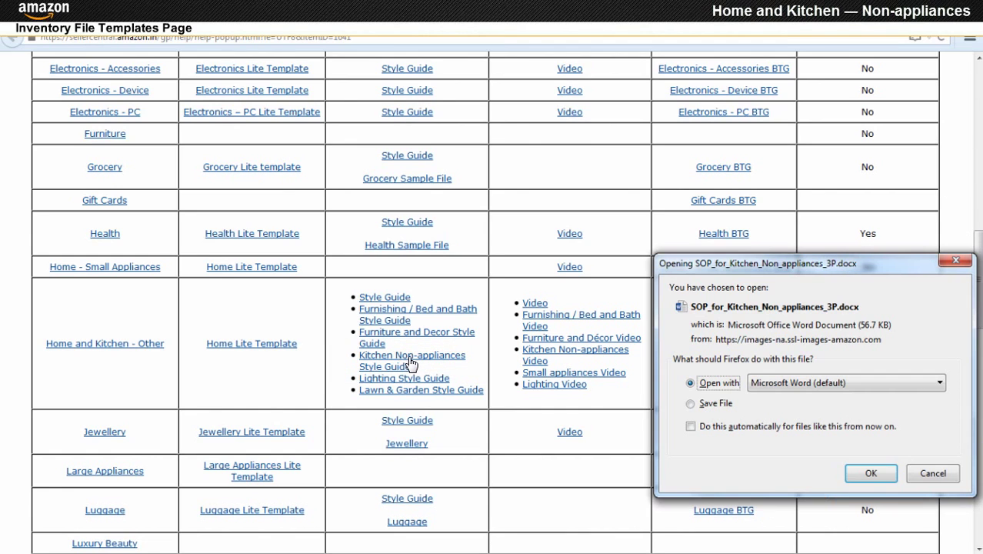
{"action": "left_click", "coordinate": [869, 474]}
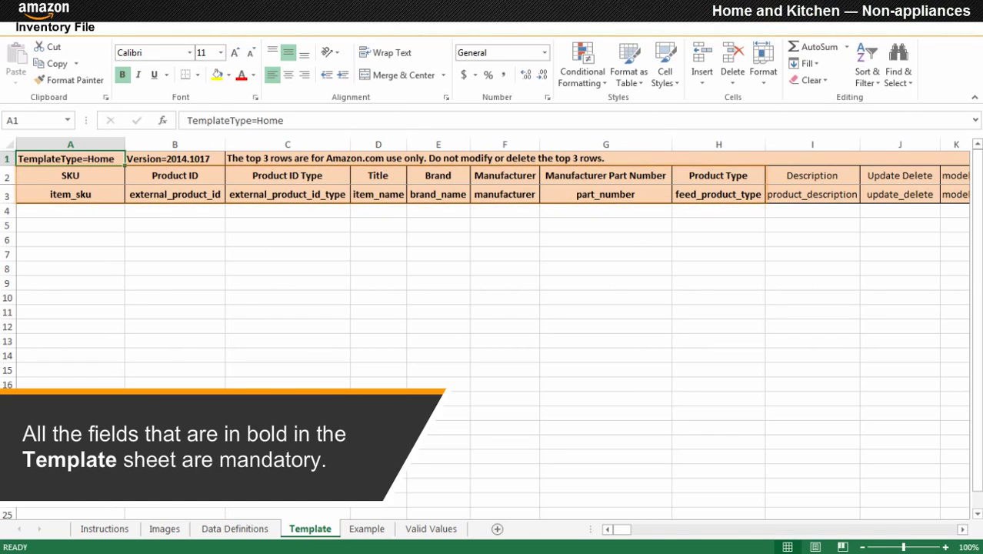
Step: In row 4 of the Excel Template sheet, enter SKU AWB01, brand Tupperware, manufacturer Tupperware and manufacturer part number 987654
{"action": "left_click", "coordinate": [70, 210]}
{"action": "type", "text": "AWB01"}
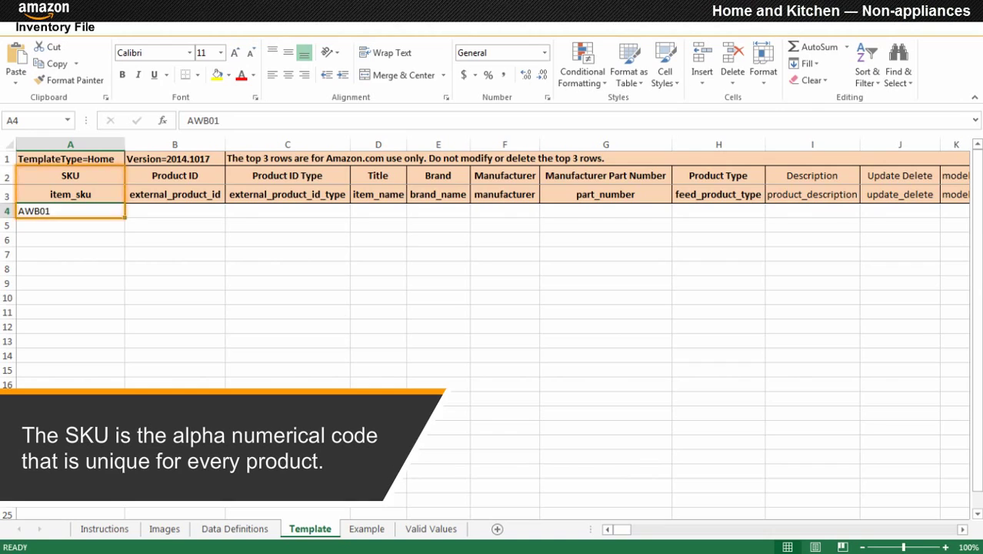
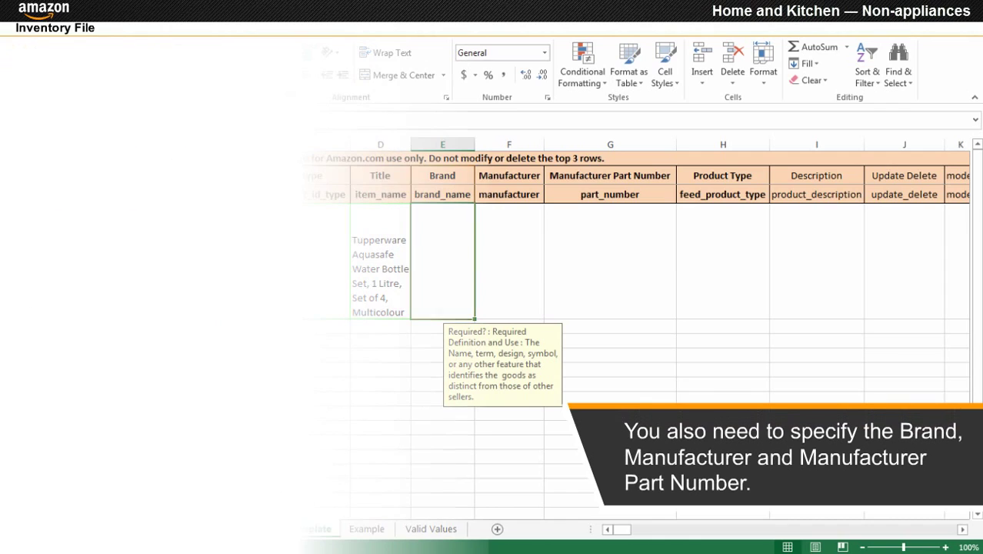
{"action": "type", "text": "Tupperware"}
{"action": "key", "text": "Tab"}
{"action": "type", "text": "Tupperware"}
{"action": "key", "text": "Tab"}
{"action": "type", "text": "987654"}
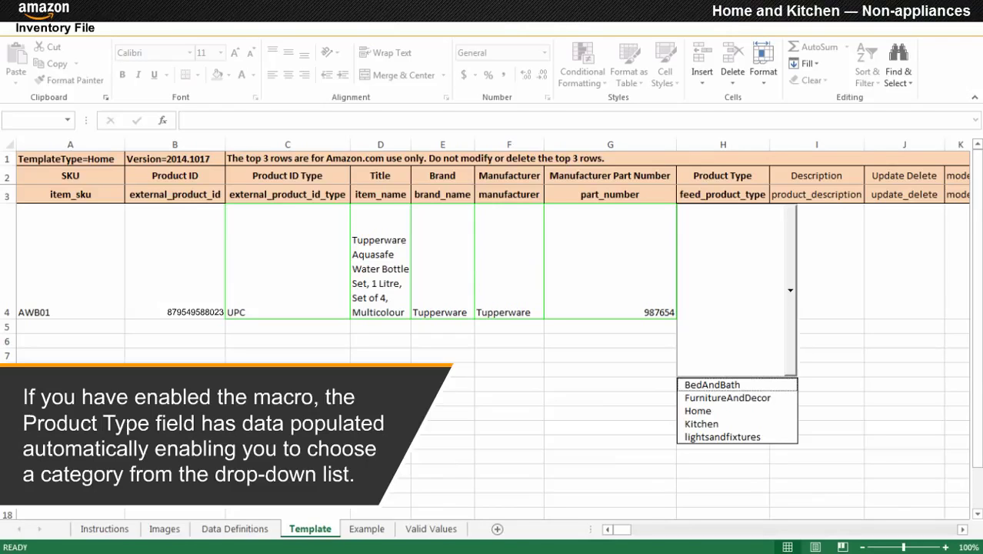
Step: Set the product type in row 4 to Kitchen and open the Valid Values sheet
{"action": "key", "text": "Down"}
{"action": "key", "text": "Down"}
{"action": "key", "text": "Down"}
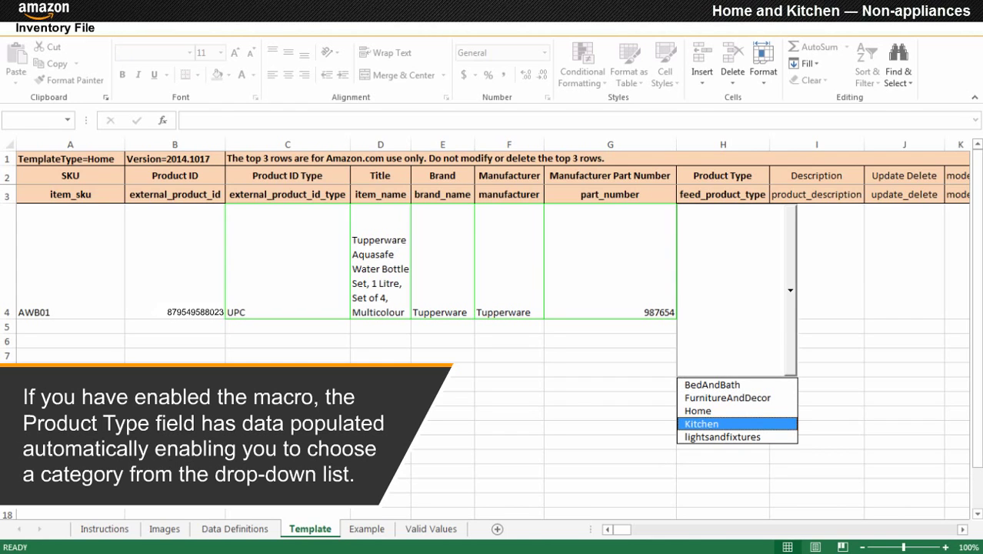
{"action": "key", "text": "Return"}
{"action": "left_click", "coordinate": [431, 529]}
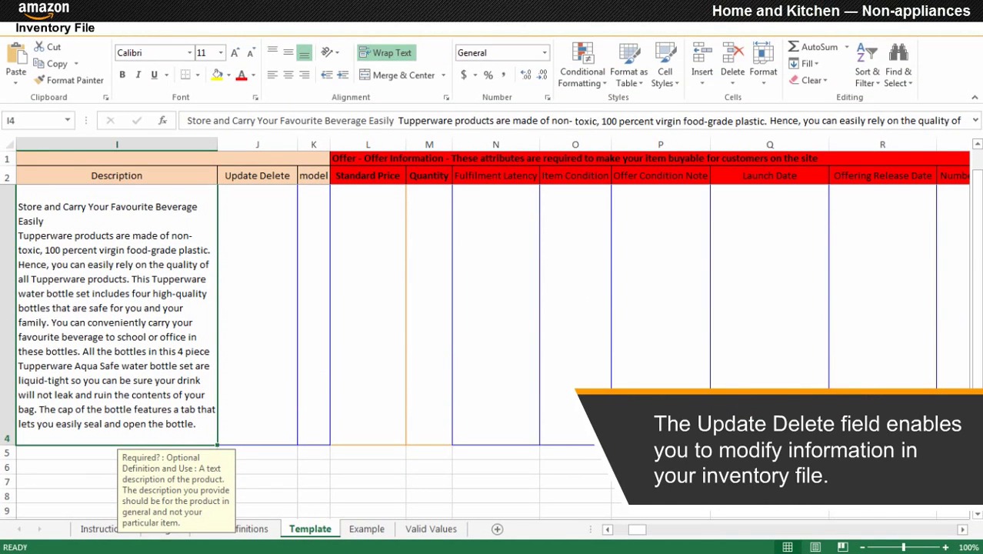
Step: Complete row 4 with Update Delete set to Update, Standard Price 940, Quantity 50 and Item Condition New
{"action": "left_click", "coordinate": [258, 313]}
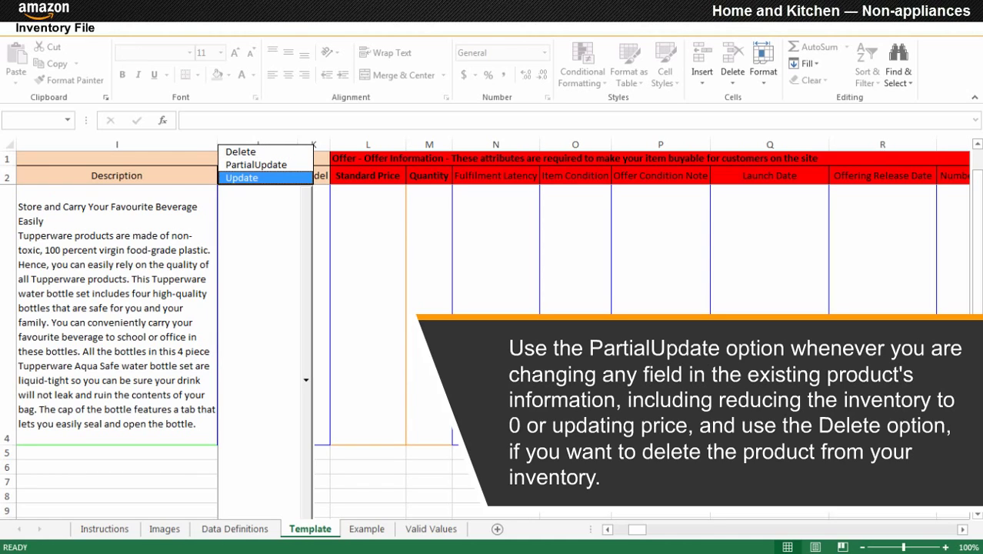
{"action": "key", "text": "Return"}
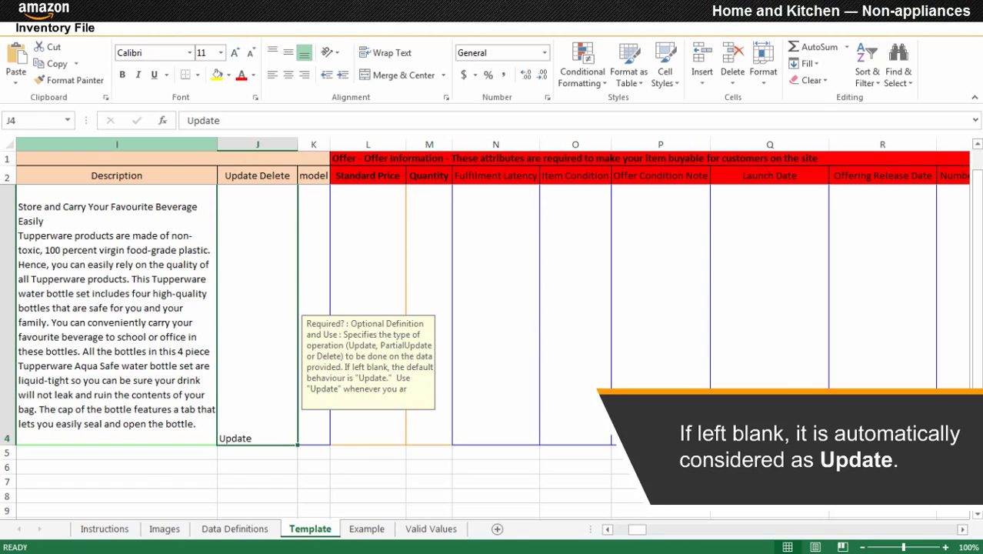
{"action": "left_click", "coordinate": [368, 315]}
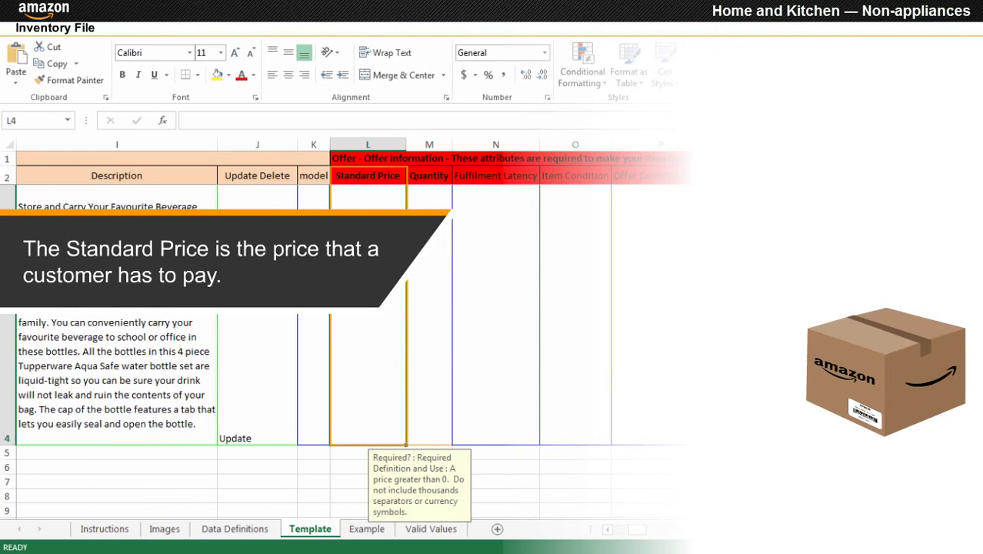
{"action": "type", "text": "940"}
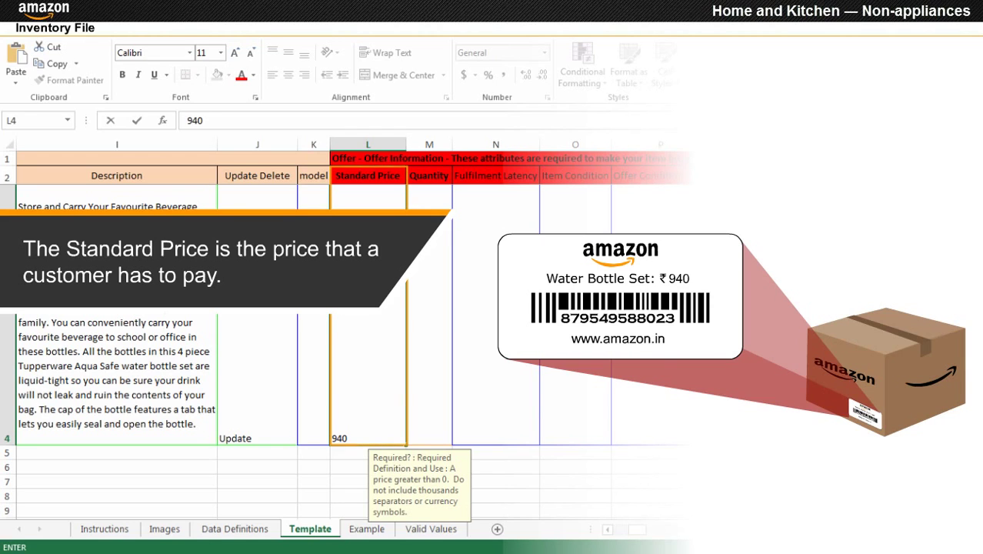
{"action": "key", "text": "Tab"}
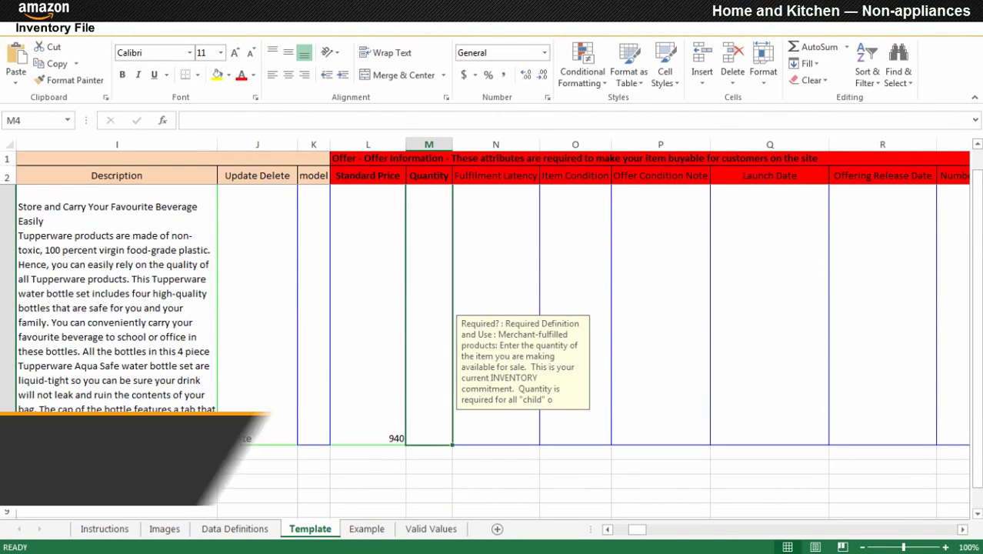
{"action": "type", "text": "50"}
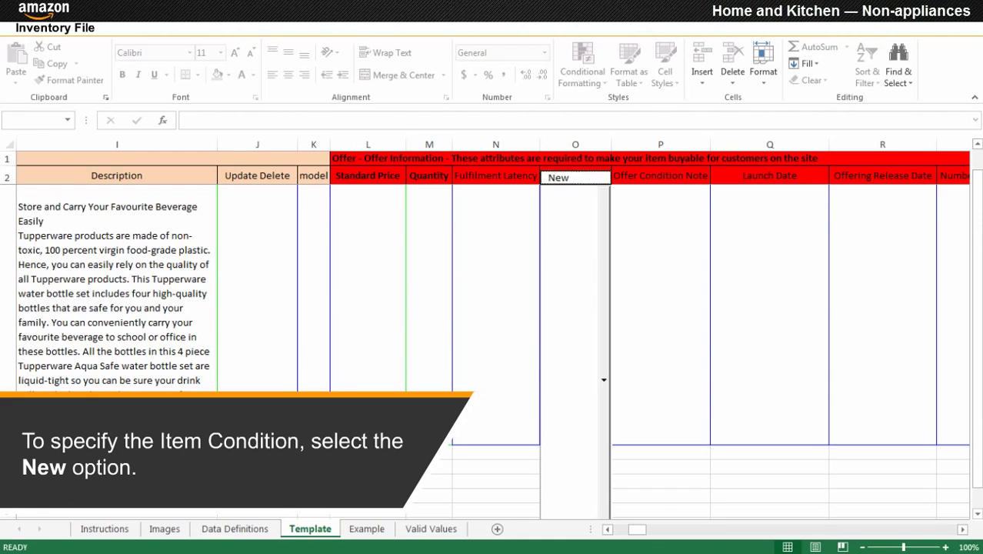
{"action": "left_click", "coordinate": [569, 178]}
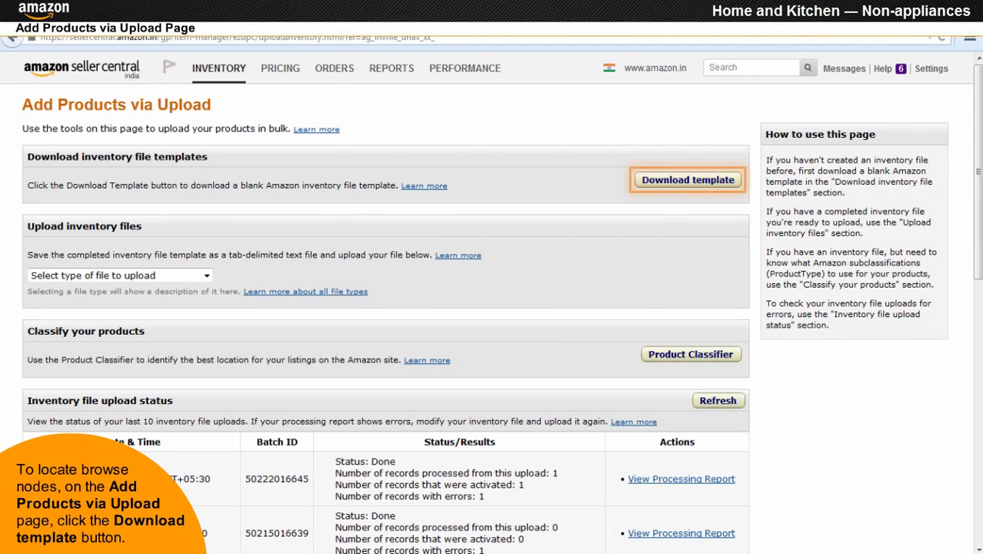
Step: From Add Products via Upload in the browser, reach the template list and open the Home and Kitchen - Other BTG file in Excel
{"action": "left_click", "coordinate": [694, 183]}
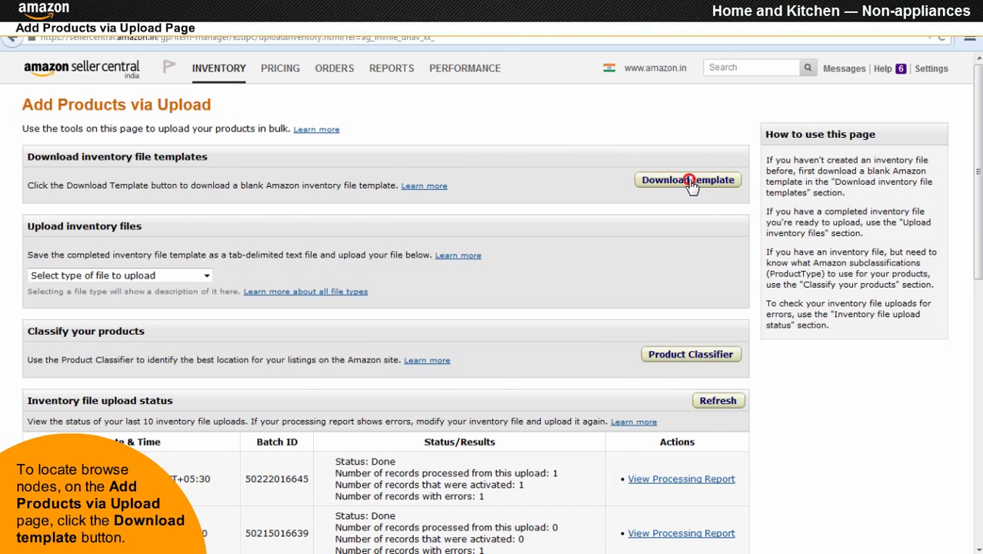
{"action": "left_click", "coordinate": [653, 72]}
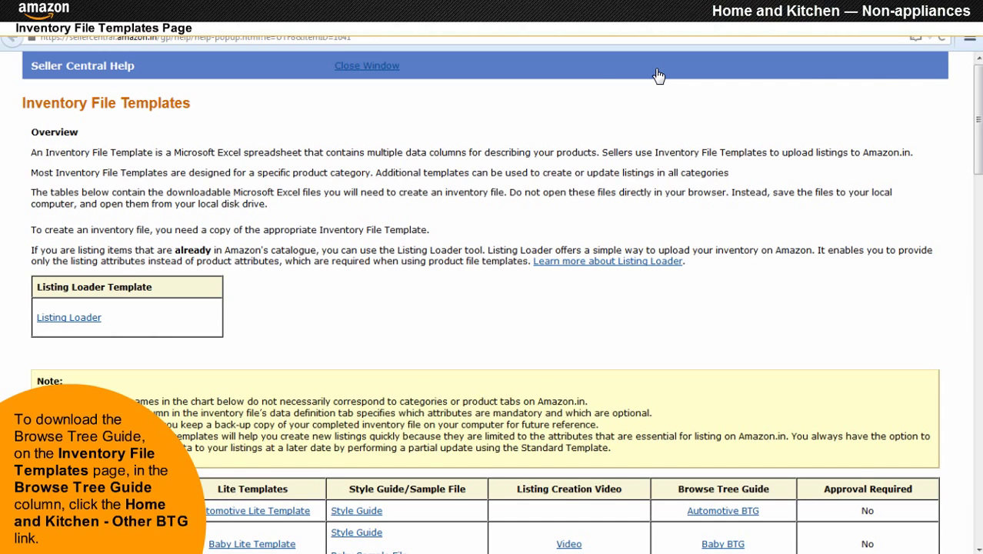
{"action": "scroll", "coordinate": [658, 76], "scroll_direction": "down", "scroll_amount": 5}
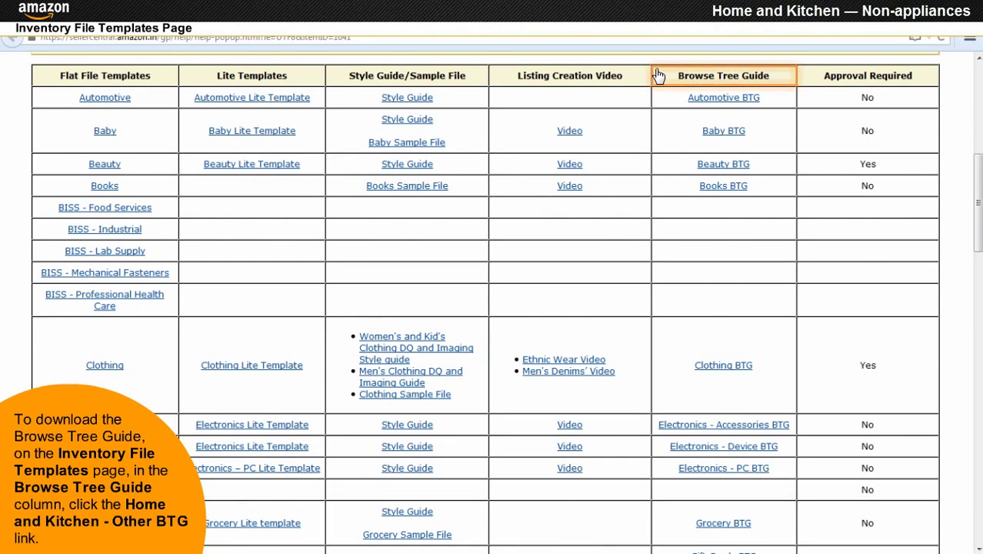
{"action": "scroll", "coordinate": [658, 75], "scroll_direction": "down", "scroll_amount": 5}
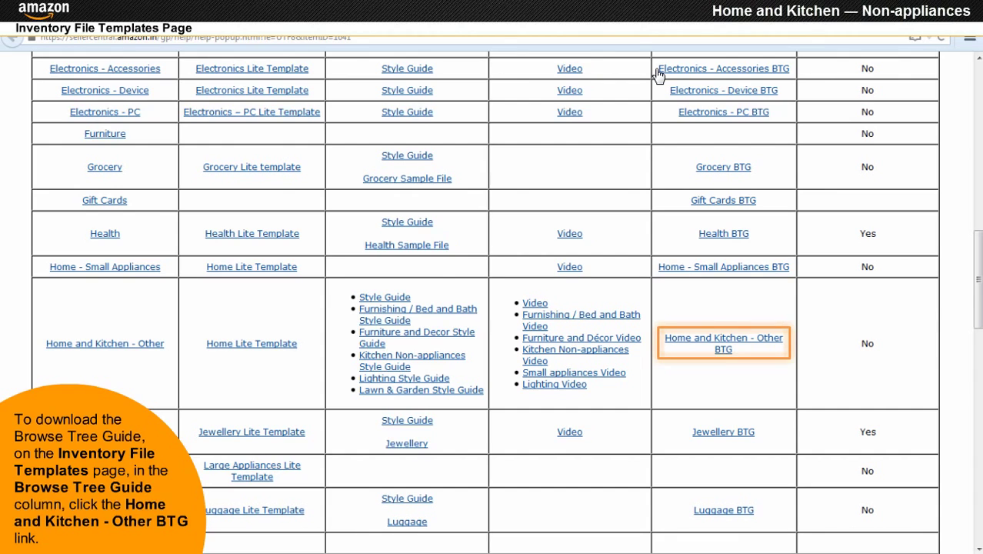
{"action": "left_click", "coordinate": [720, 341]}
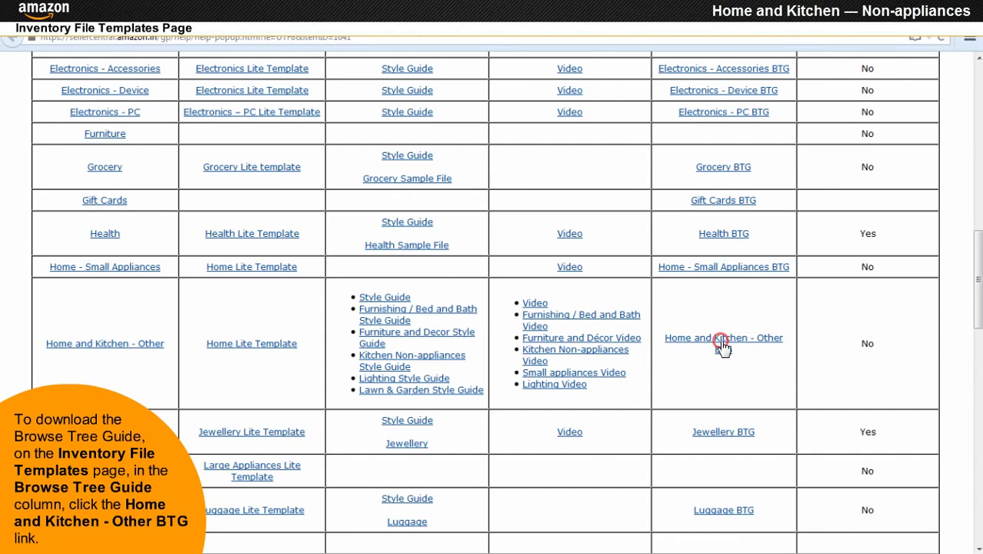
{"action": "left_click", "coordinate": [870, 474]}
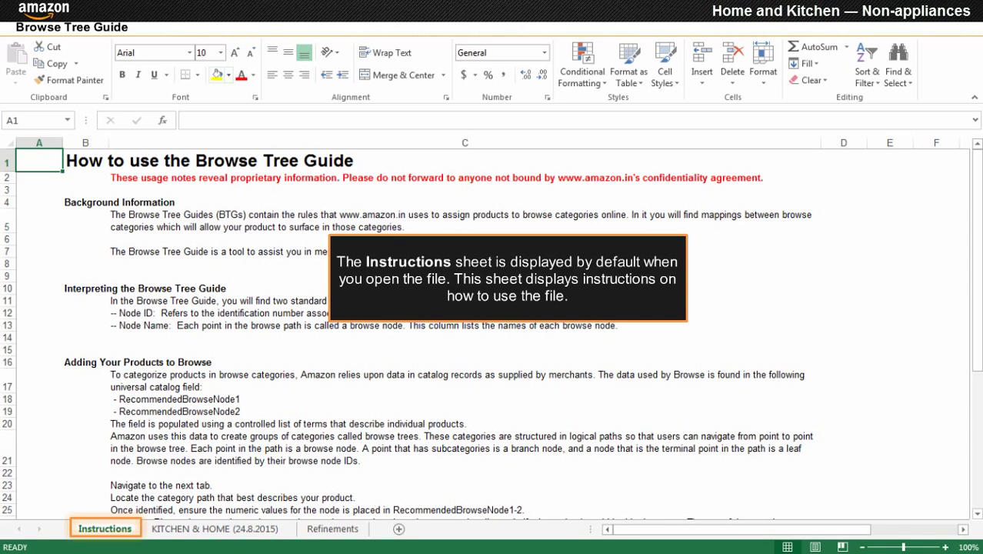
Step: On the KITCHEN & HOME (24.8.2015) sheet, filter the Node Path column by the search term Bottles
{"action": "key", "text": "ctrl+Page_Down"}
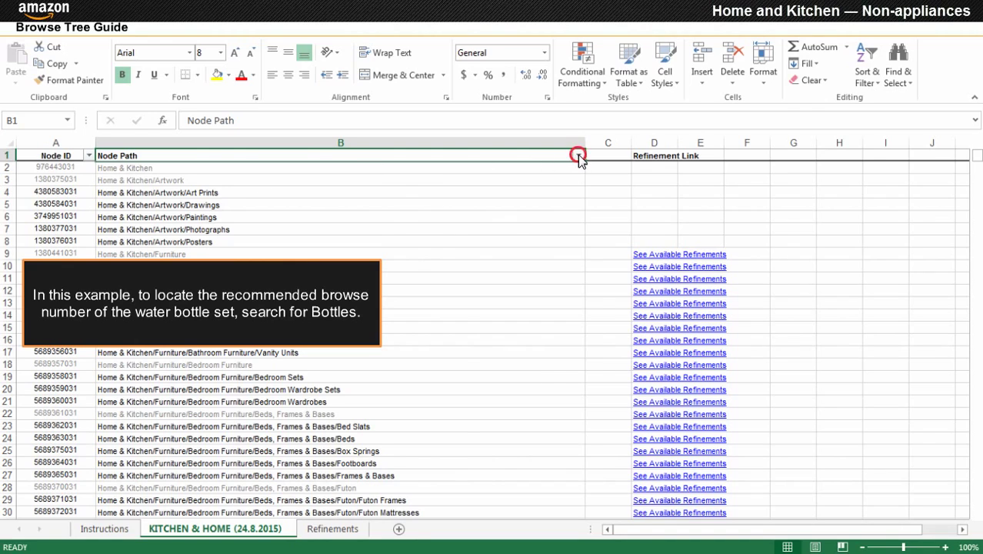
{"action": "left_click", "coordinate": [579, 157]}
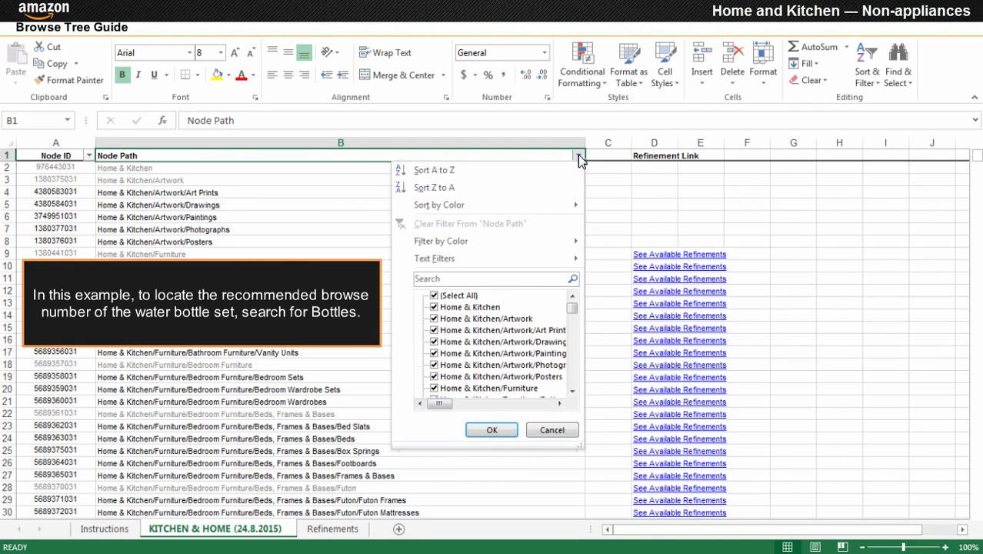
{"action": "type", "text": "Bottles"}
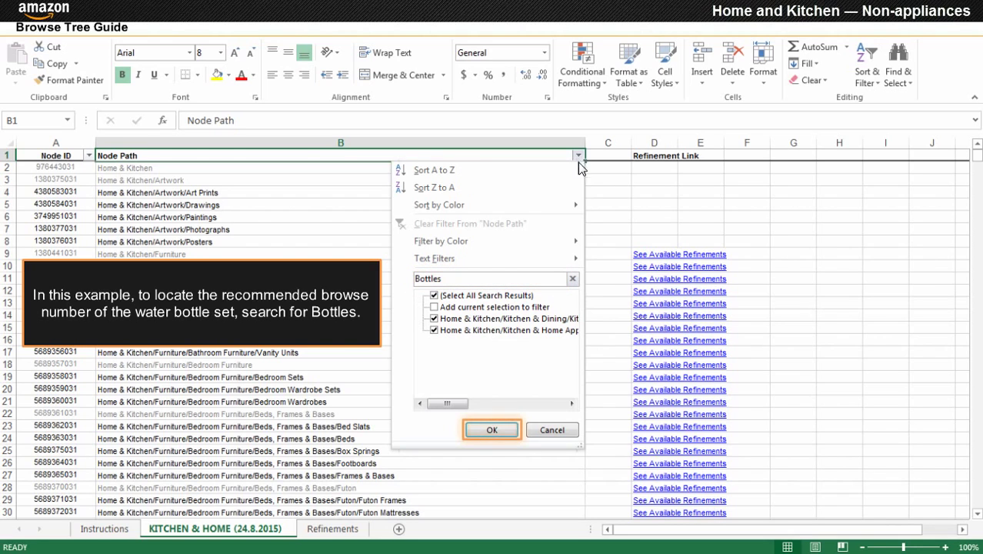
{"action": "left_click", "coordinate": [491, 430]}
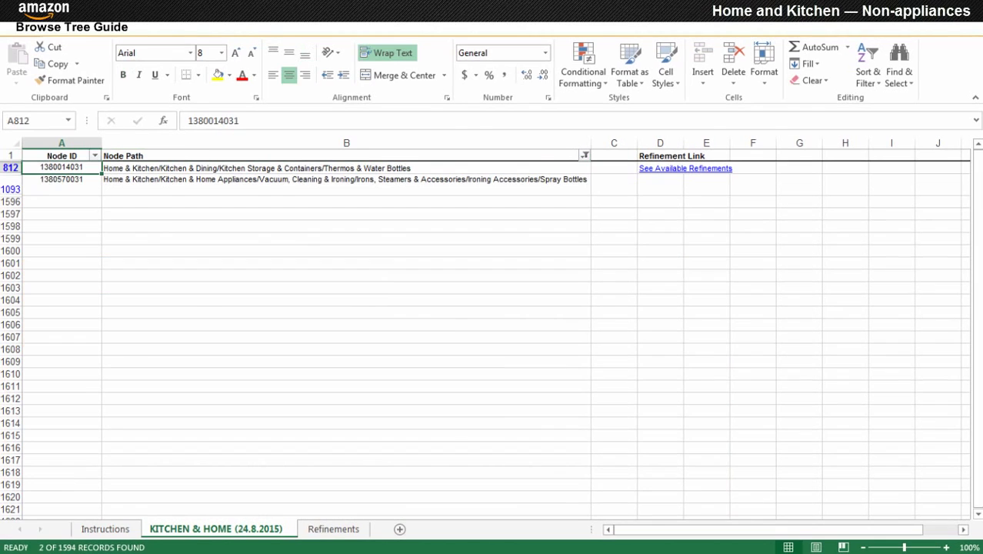
Step: Copy the Thermos & Water Bottles node ID into the inventory file's Recommended Browse Nodes1 and set Search Terms1–3 to water bottle, pet bottle and aquasafe
{"action": "key", "text": "ctrl+c"}
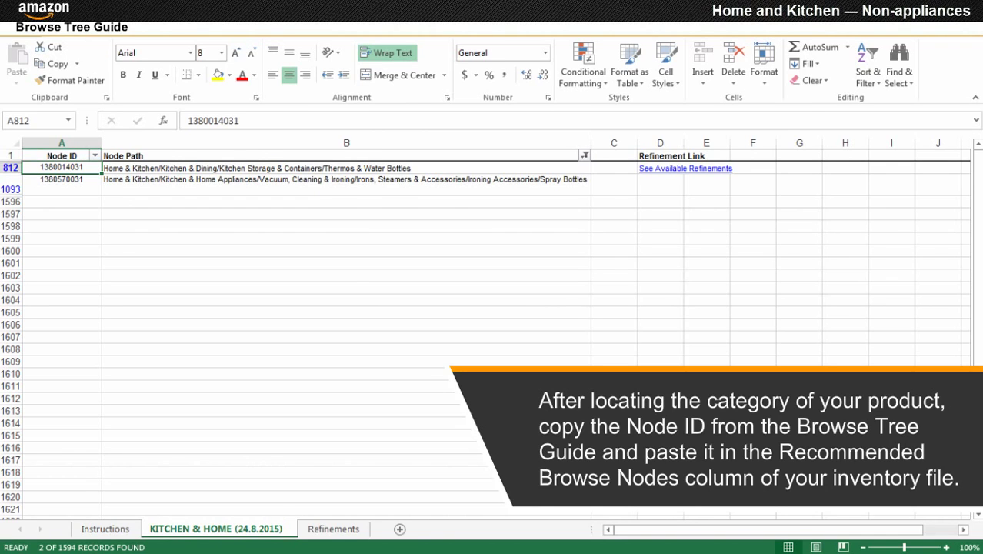
{"action": "key", "text": "ctrl+v"}
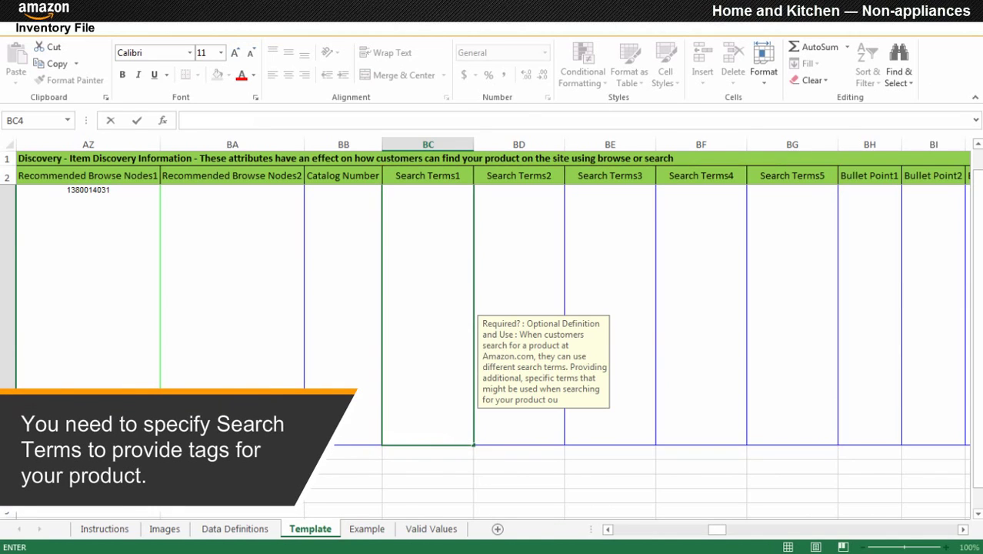
{"action": "type", "text": "water bottle"}
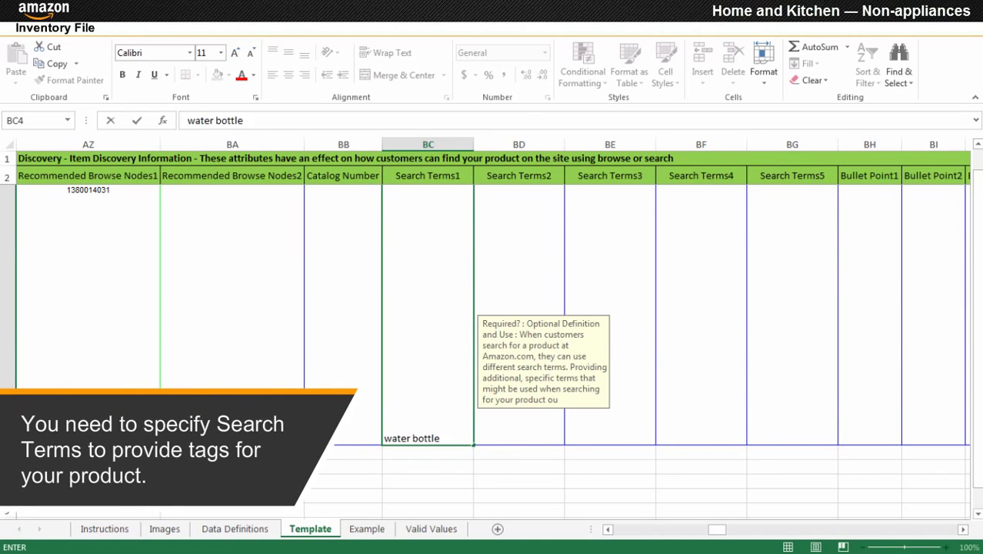
{"action": "key", "text": "Tab"}
{"action": "type", "text": "pet bottle"}
{"action": "key", "text": "Tab"}
{"action": "type", "text": "aquasafe"}
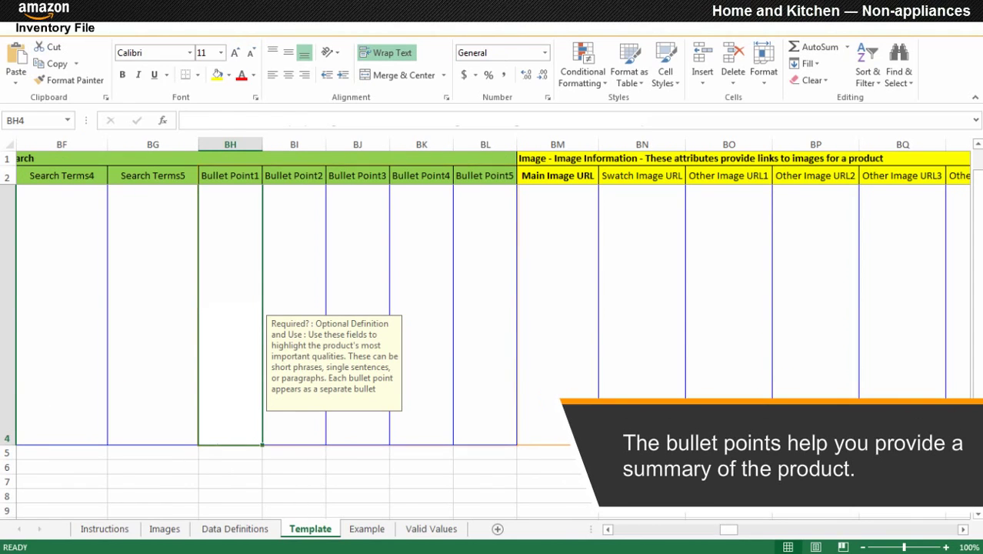
Step: Fill Bullet Point1 with "A versatile and virtually liquid-tight bottle that makes storing cold beverages at home or outdoors easy" and Bullet Point2 with "Ergonomically-designed, lightweight and compact"
{"action": "type", "text": "A versatile and virtually liquid-tight bottle that makes storing cold beverages at home or outdoors easy"}
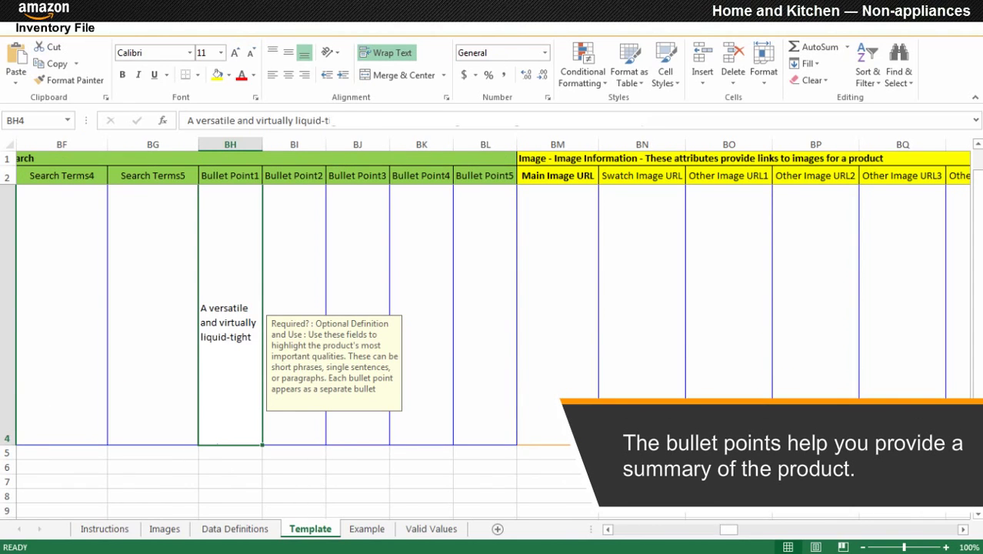
{"action": "key", "text": "Tab"}
{"action": "type", "text": "Ergonomically-designed, lightweight and compact"}
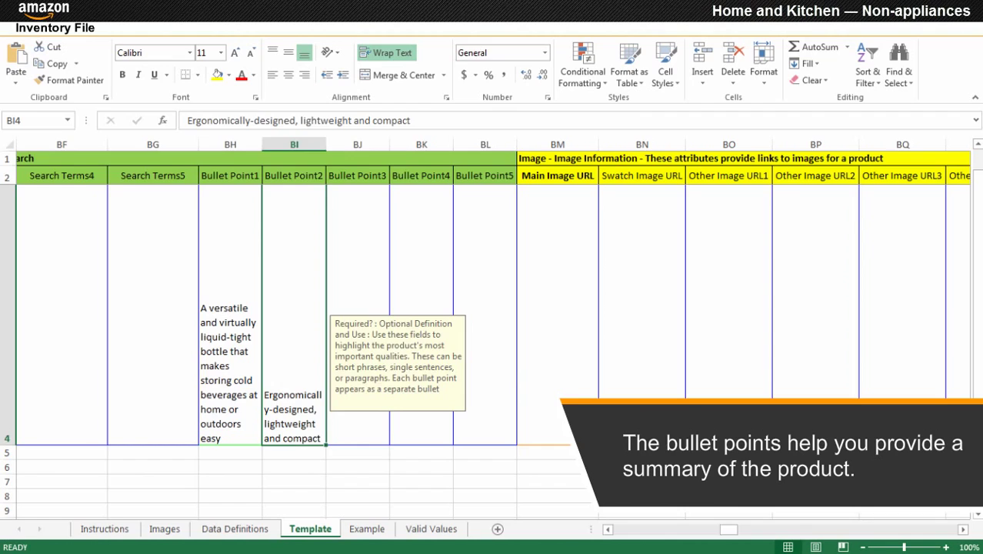
Step: Fill Bullet Points 3–5: "Cap on spout is removable and easy to clean"; "Moderate height of spout makes pouring easy"; "Bottle fits snugly in the refrigerator door pocket"
{"action": "key", "text": "Tab"}
{"action": "type", "text": "Cap on spout is removable and easy to"}
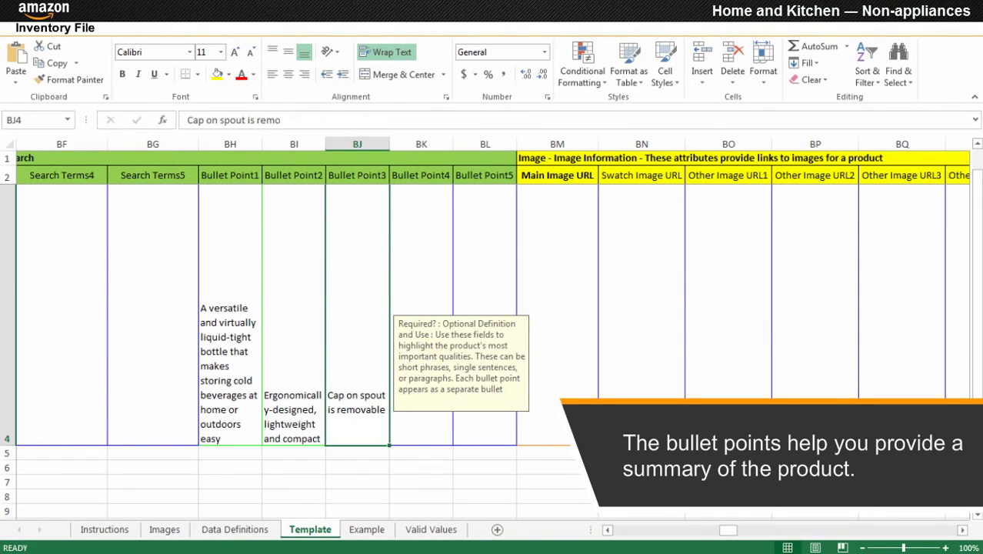
{"action": "key", "text": "Tab"}
{"action": "type", "text": "Moderate height of spout makes pouring easy"}
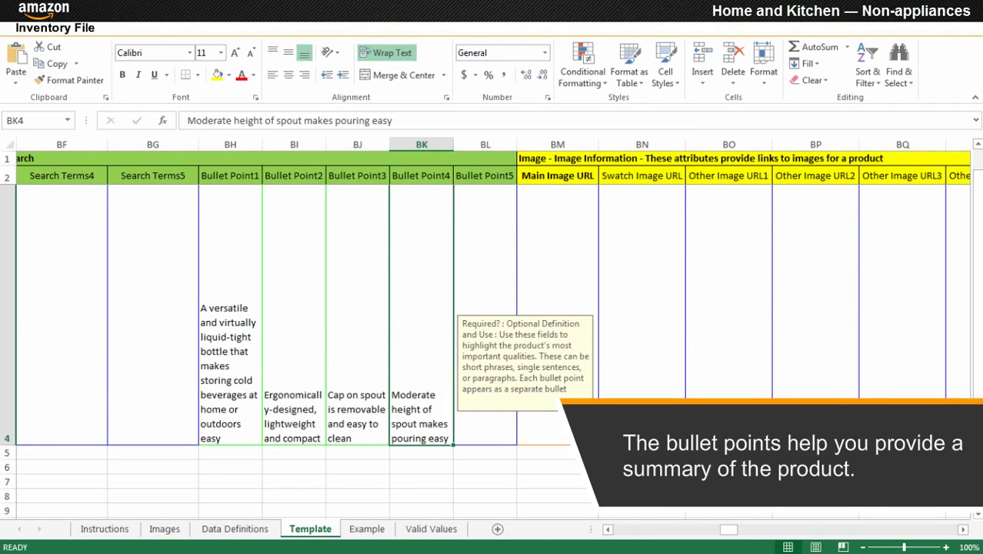
{"action": "key", "text": "Tab"}
{"action": "type", "text": "Bottle fits snugly in the refrigerator door pocket"}
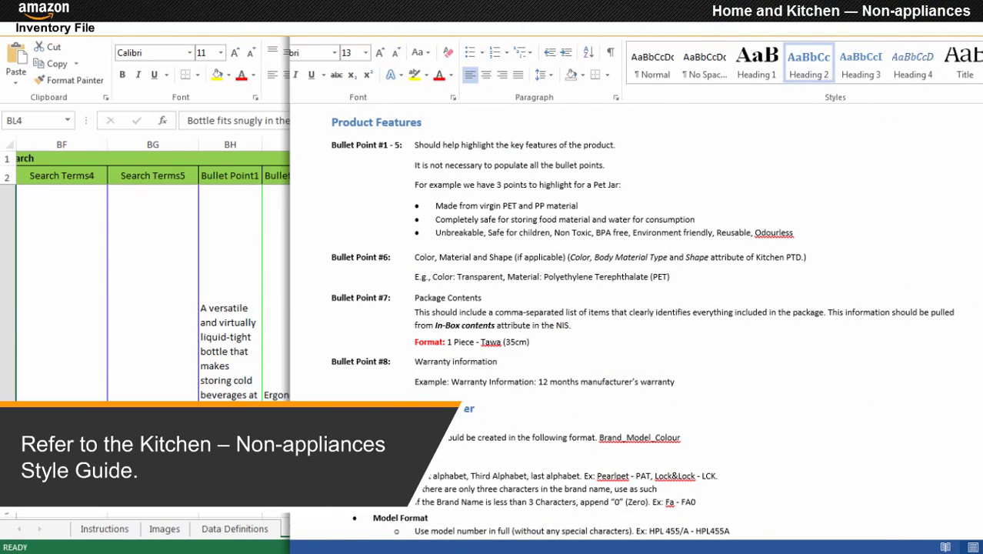
Step: Copy the water bottle photo's direct .jpg link from the Photobucket page and paste it into Main Image URL in row 4 of the inventory file
{"action": "left_click", "coordinate": [557, 314]}
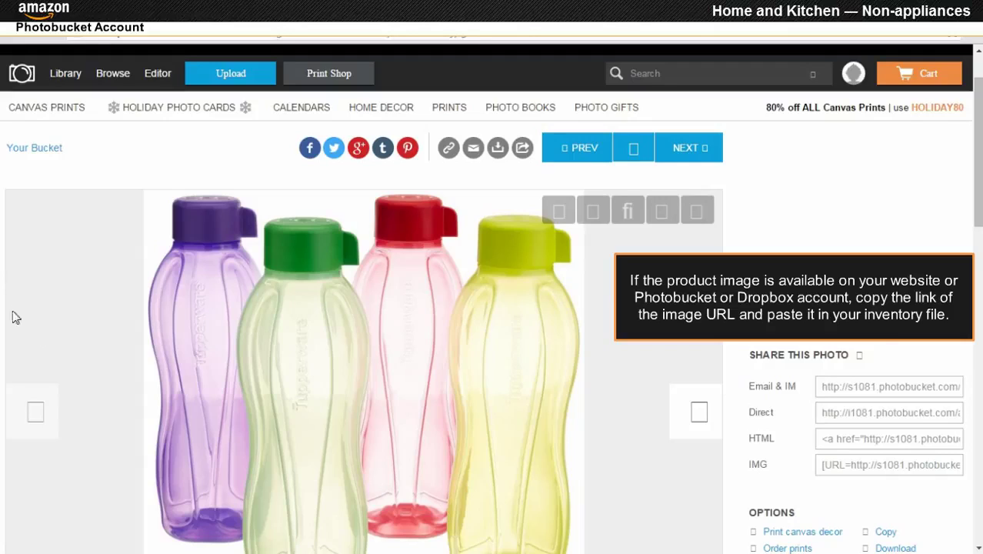
{"action": "right_click", "coordinate": [333, 382]}
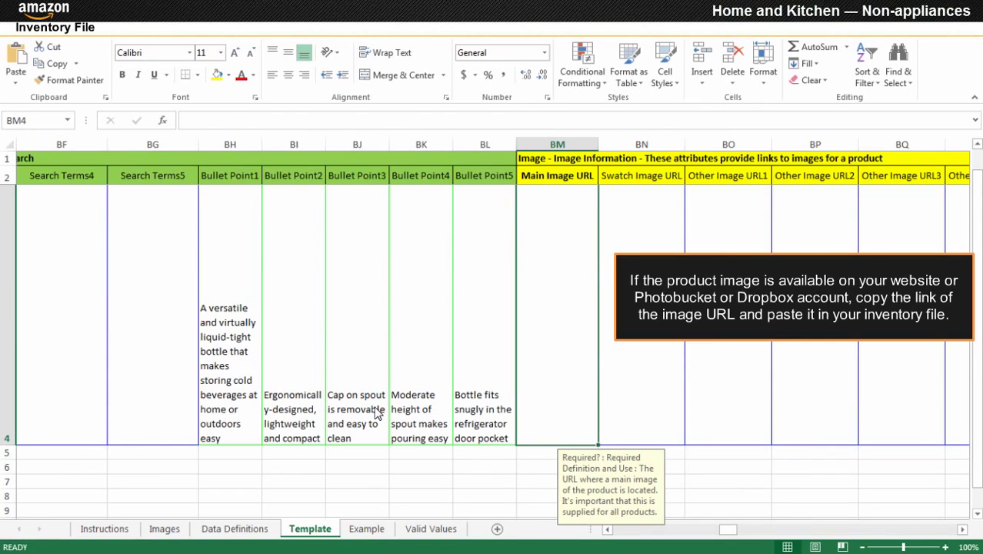
{"action": "key", "text": "ctrl+v"}
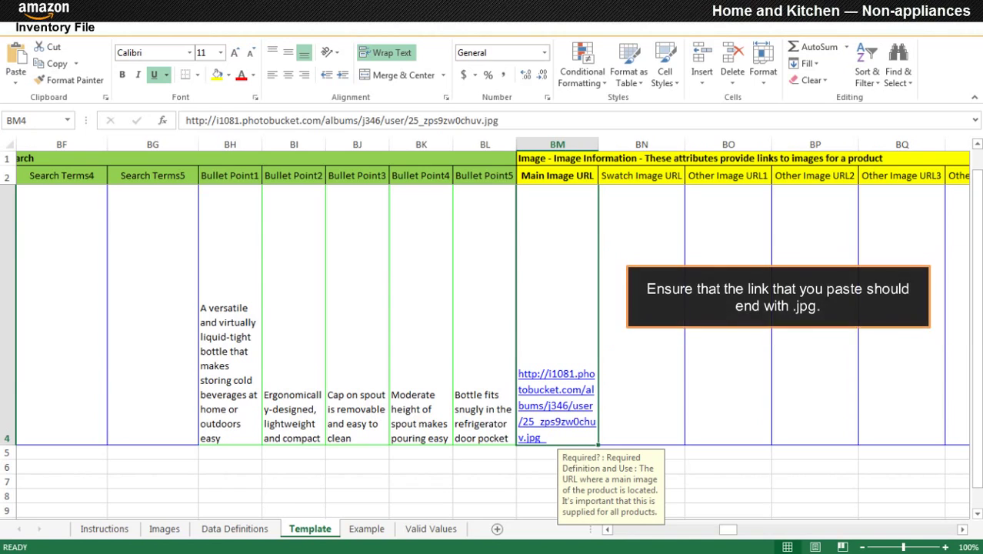